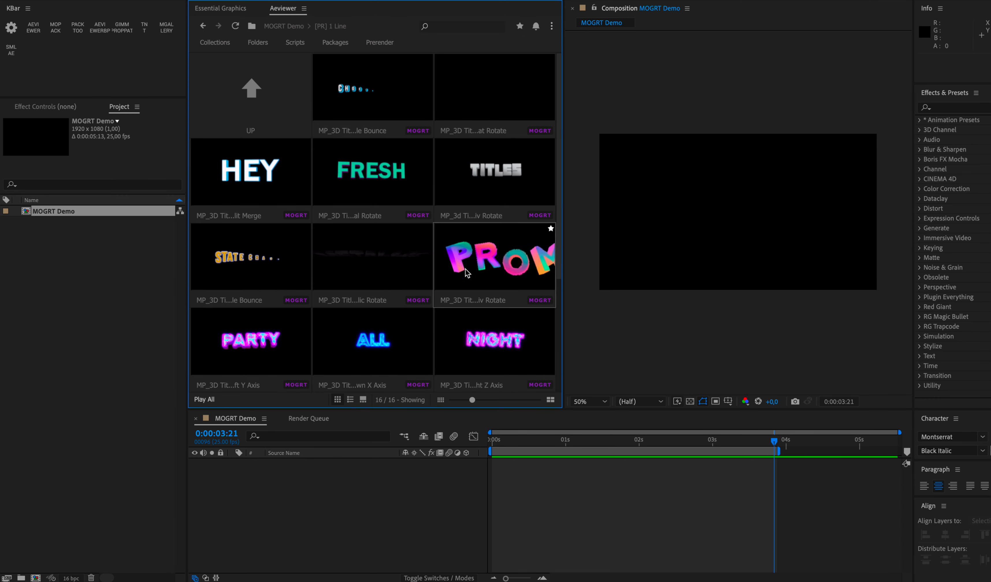
Step: Browse the Captions and Subtitles and Lower Thirds folders in Motion Graphics Templates, then return to the MOGRT Demo folder
{"action": "double_click", "coordinate": [265, 106]}
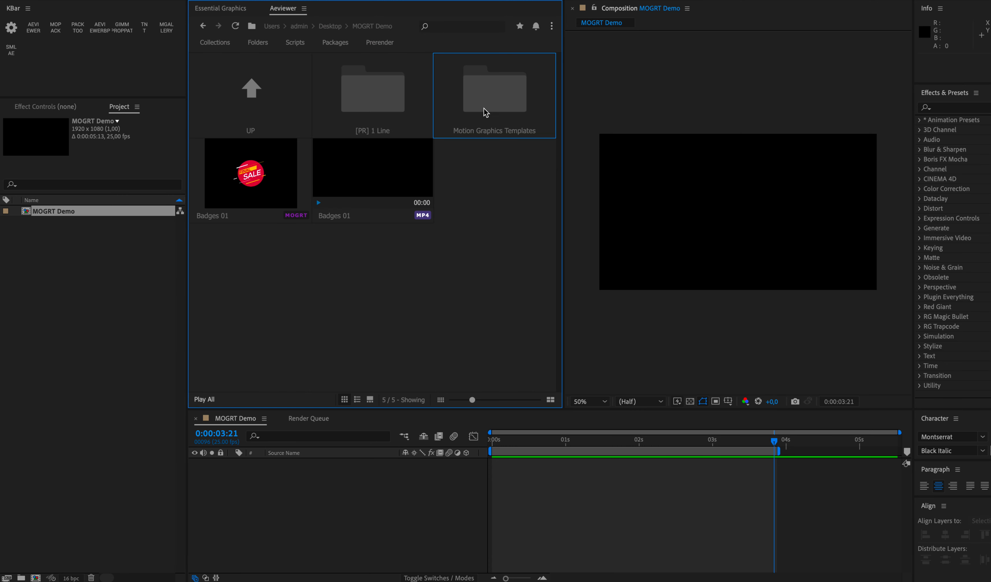
{"action": "double_click", "coordinate": [485, 111]}
{"action": "double_click", "coordinate": [486, 189]}
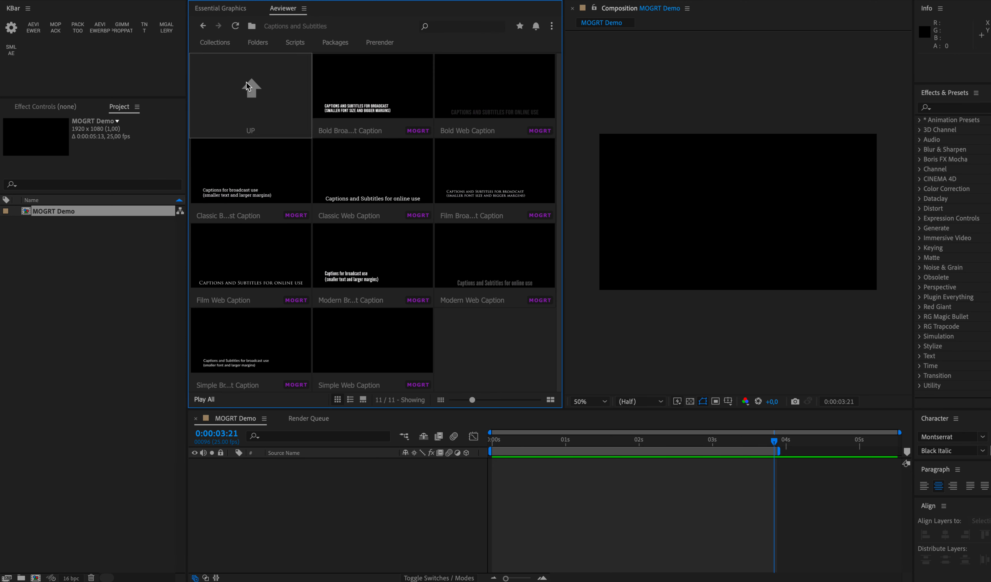
{"action": "double_click", "coordinate": [251, 94]}
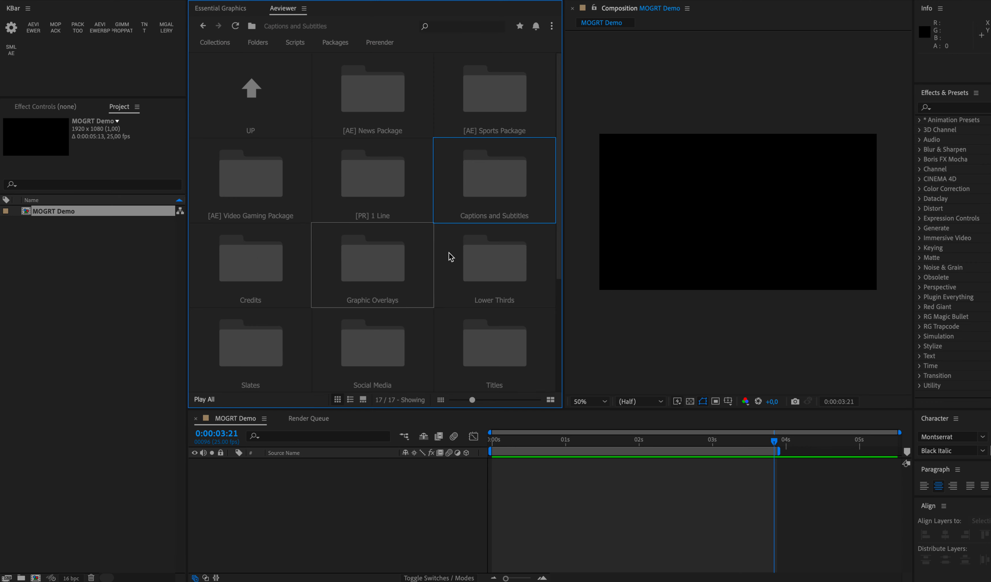
{"action": "double_click", "coordinate": [499, 256]}
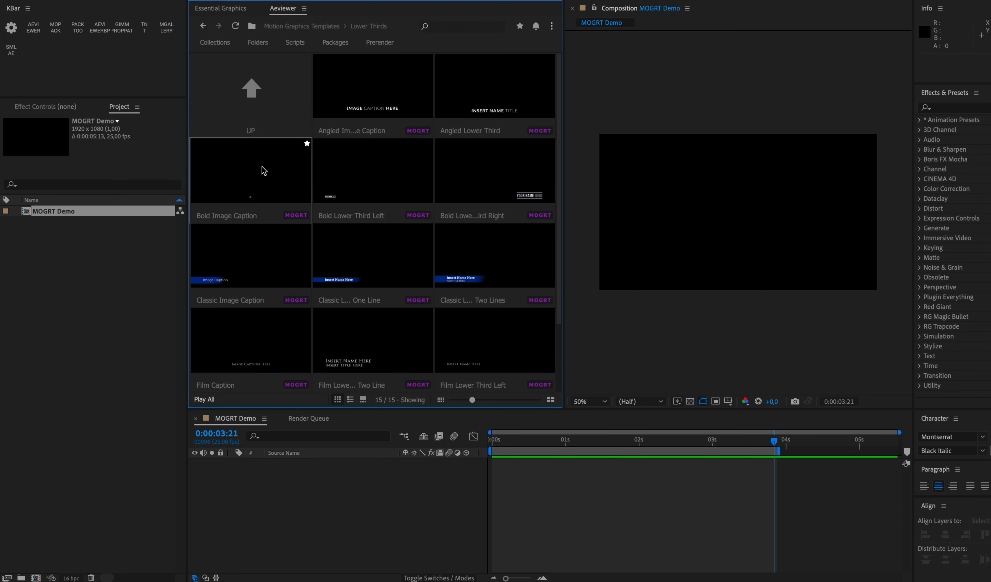
{"action": "double_click", "coordinate": [287, 119]}
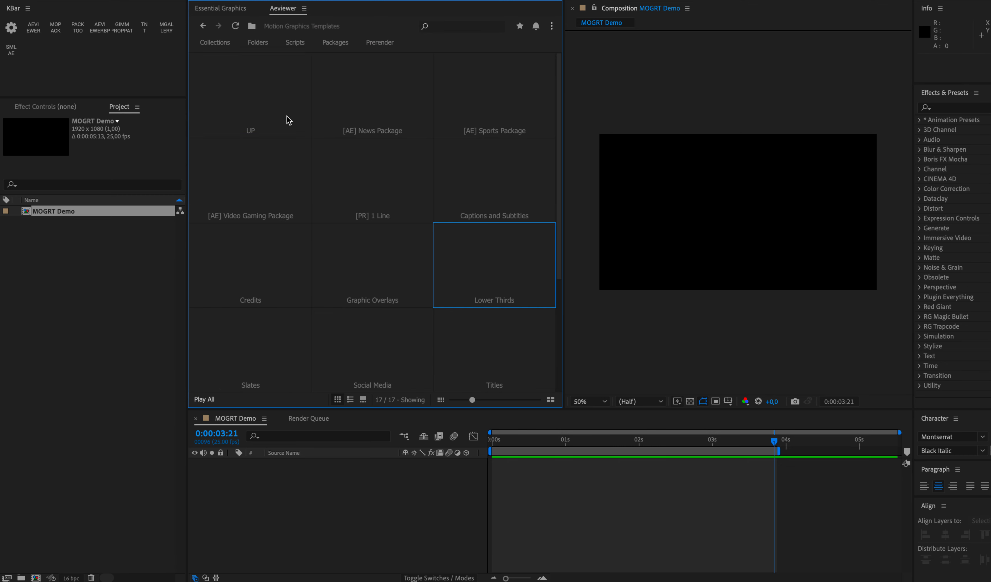
{"action": "double_click", "coordinate": [277, 98]}
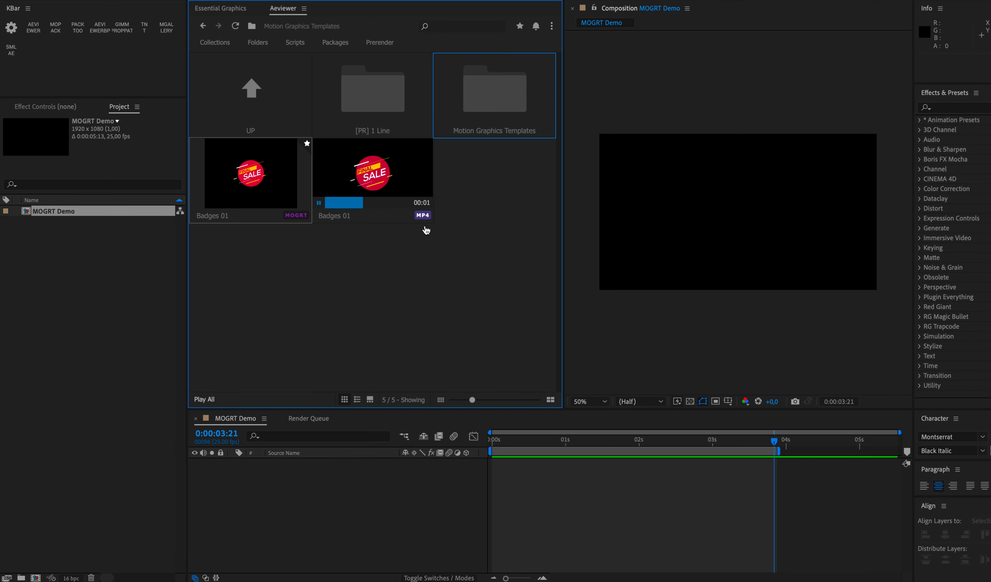
Step: Update Badges 01.mogrt with Badges 01.mp4 as its video preview using the Aep to Mogrt window
{"action": "key", "text": "ctrl+Up"}
{"action": "left_click", "coordinate": [894, 268]}
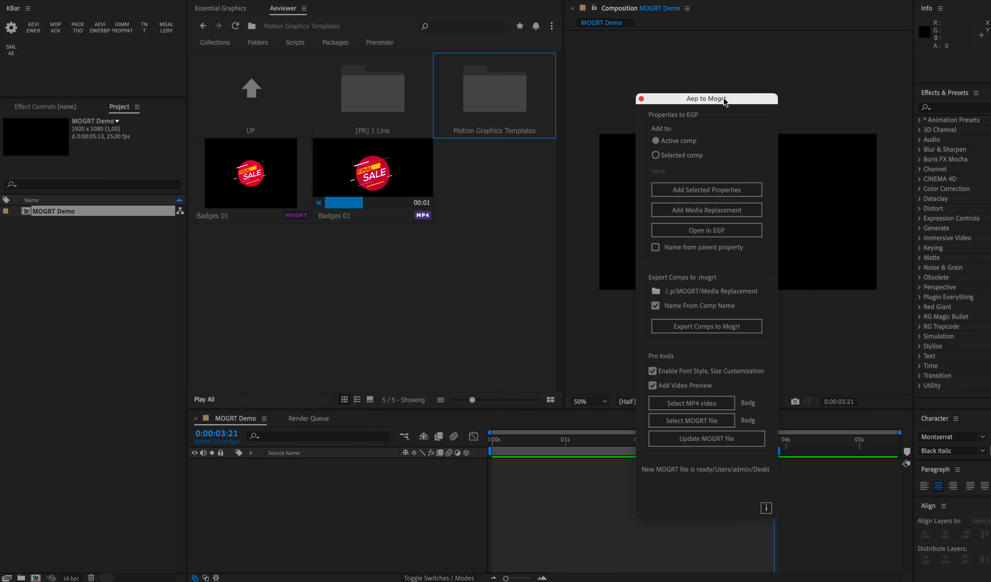
{"action": "left_click_drag", "start_coordinate": [724, 96], "coordinate": [655, 32]}
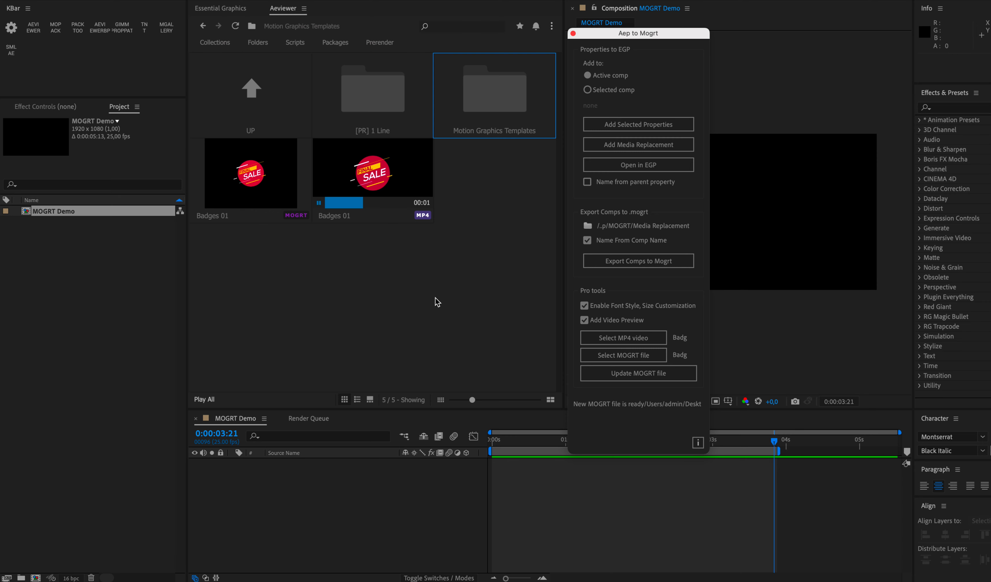
{"action": "left_click", "coordinate": [630, 337]}
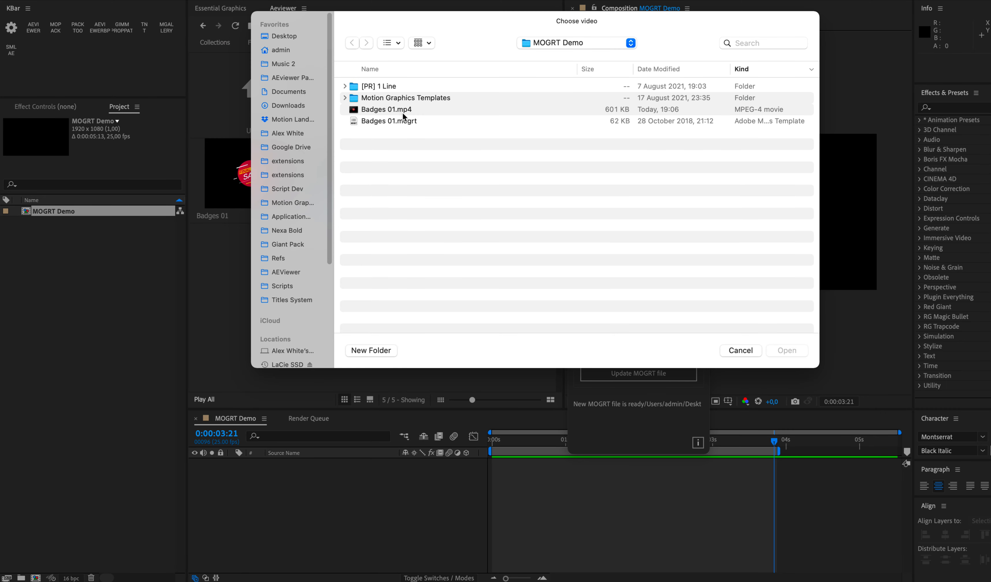
{"action": "double_click", "coordinate": [402, 110]}
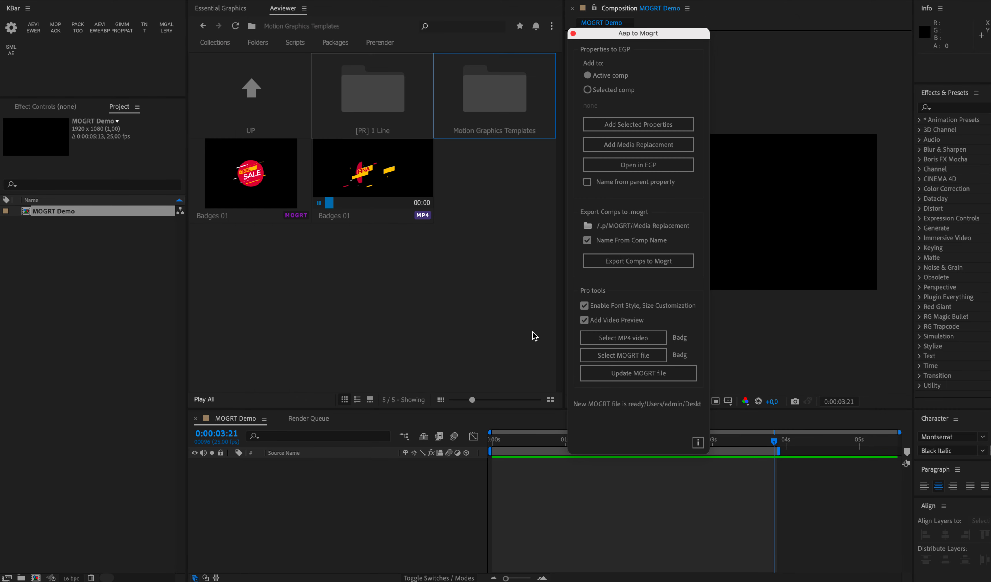
{"action": "left_click", "coordinate": [644, 356]}
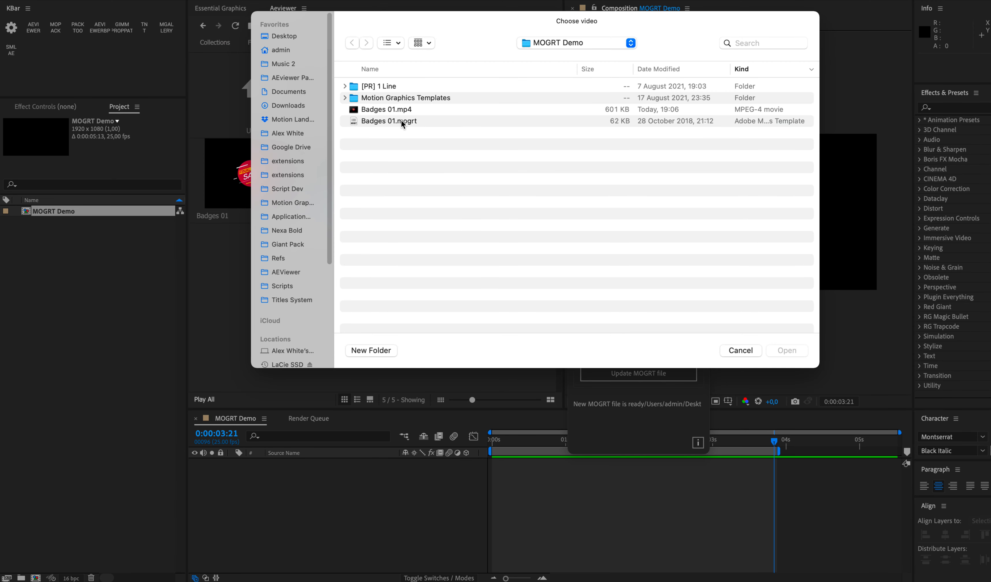
{"action": "double_click", "coordinate": [401, 119]}
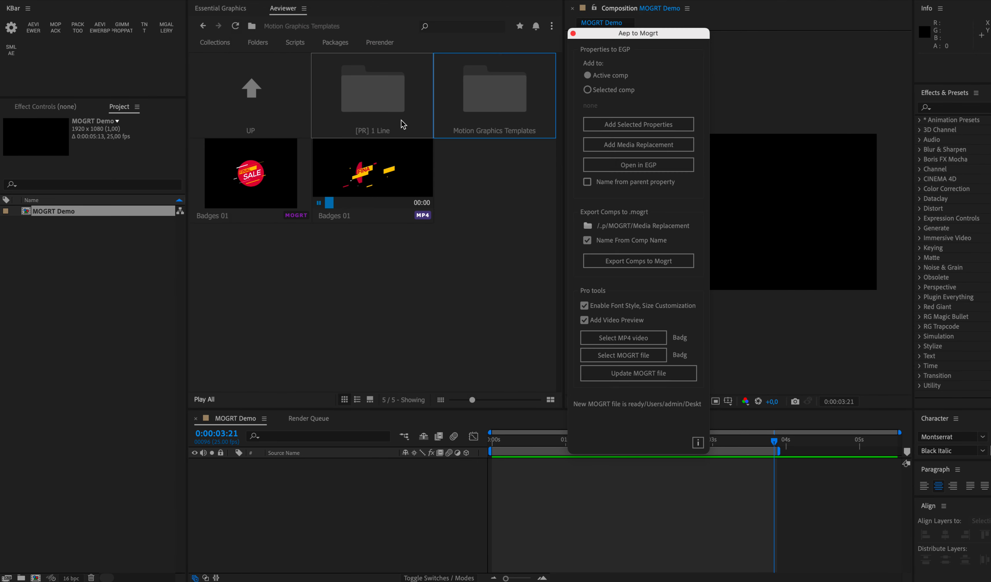
{"action": "left_click", "coordinate": [645, 375]}
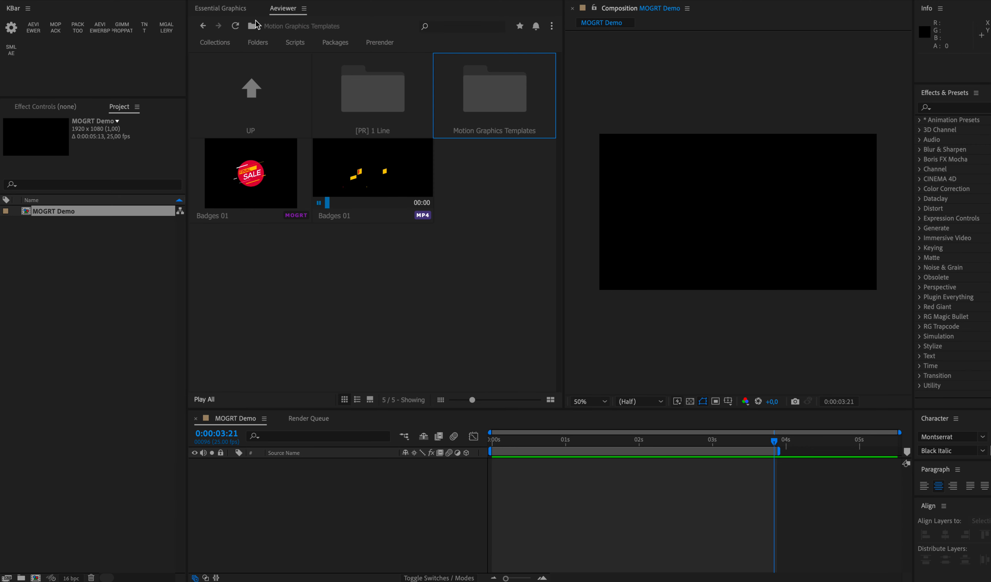
Step: Refresh the file list and import Badges 01 from the NEW MOGRT folder into the MOGRT Demo composition
{"action": "left_click", "coordinate": [235, 26]}
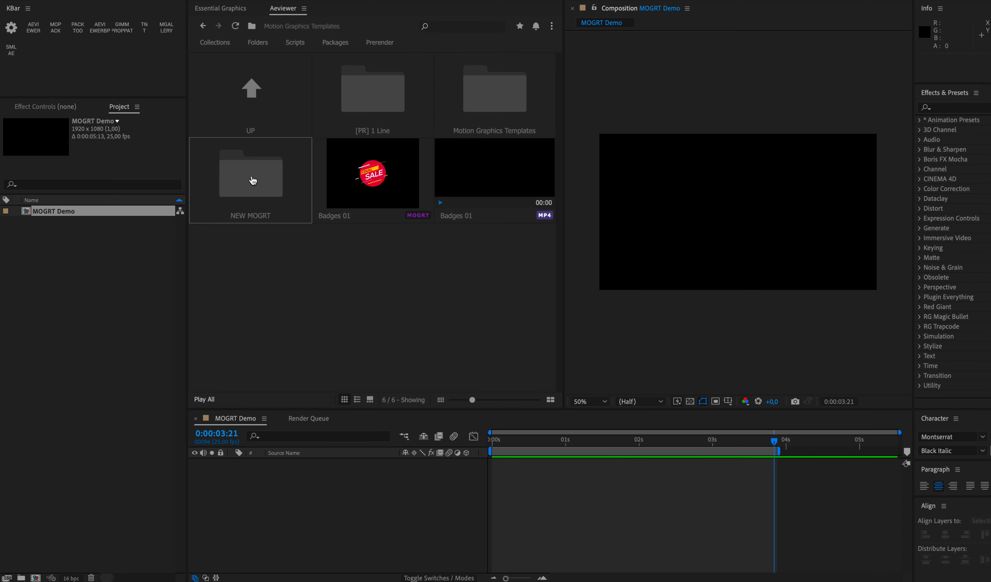
{"action": "double_click", "coordinate": [252, 179]}
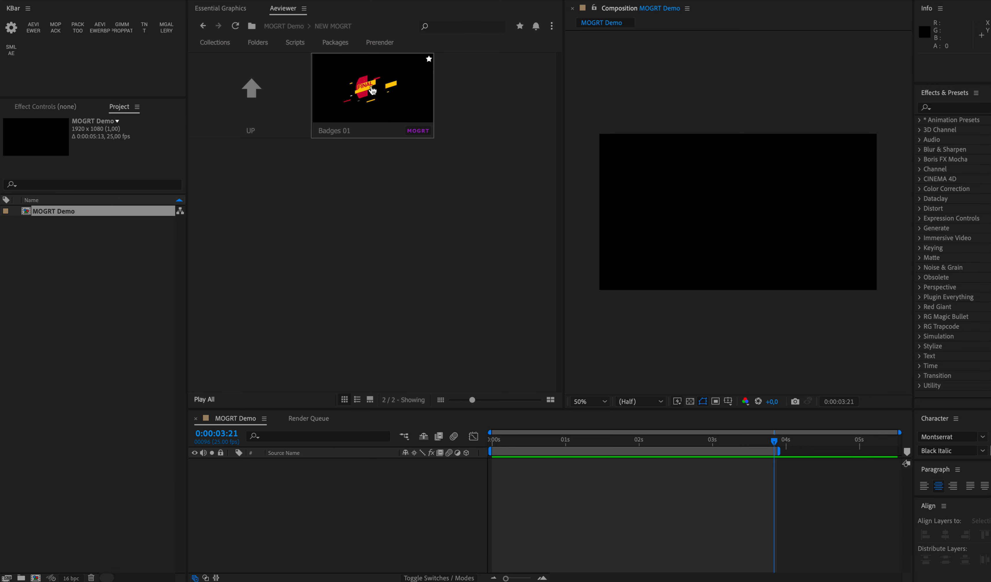
{"action": "double_click", "coordinate": [378, 99]}
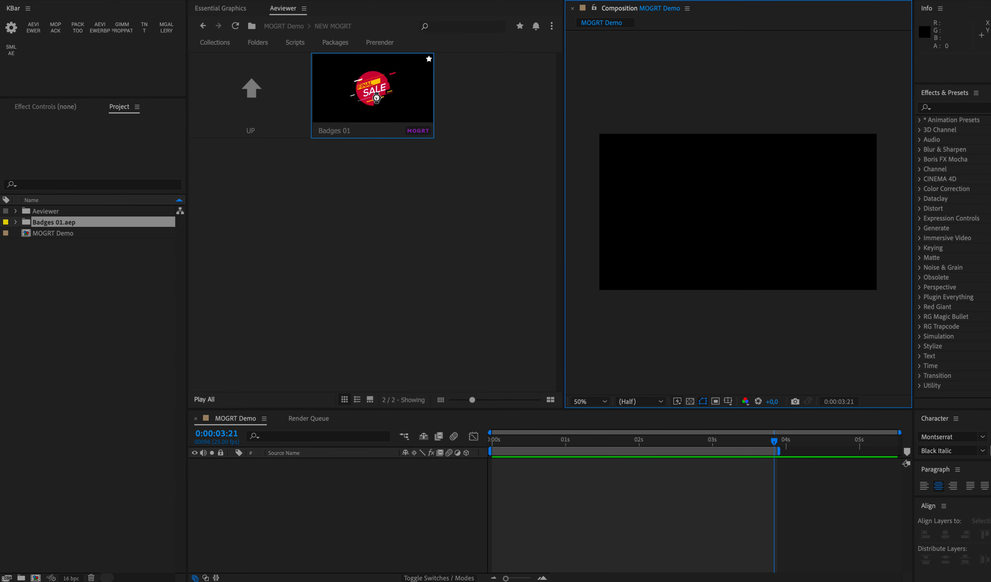
{"action": "left_click", "coordinate": [516, 436]}
{"action": "left_click_drag", "start_coordinate": [516, 437], "coordinate": [524, 437]}
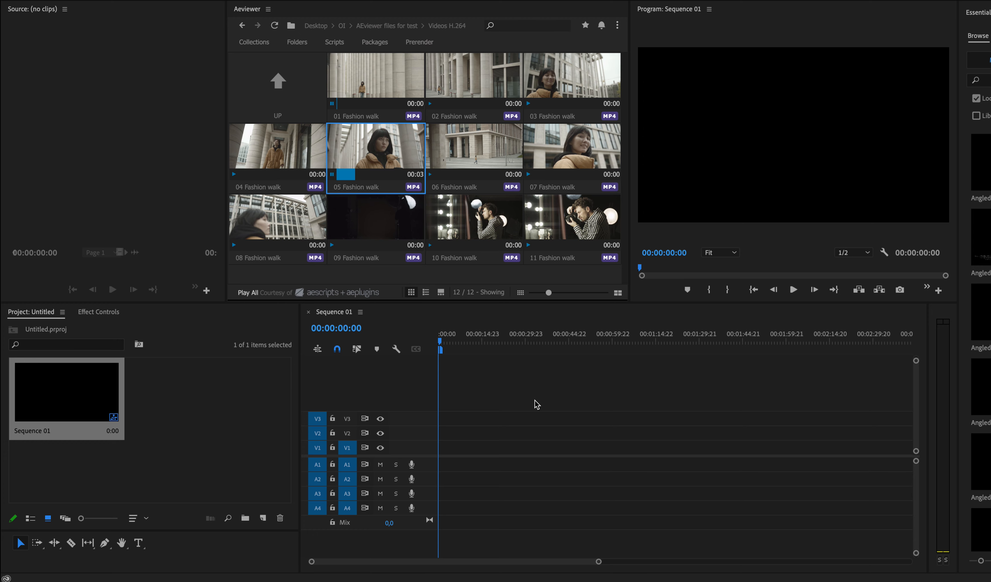
Step: Switch to Premiere Pro and place the 05 Fashion walk and 10 Fashion walk clips one after the other on track V2 of Sequence 01
{"action": "left_click", "coordinate": [147, 92]}
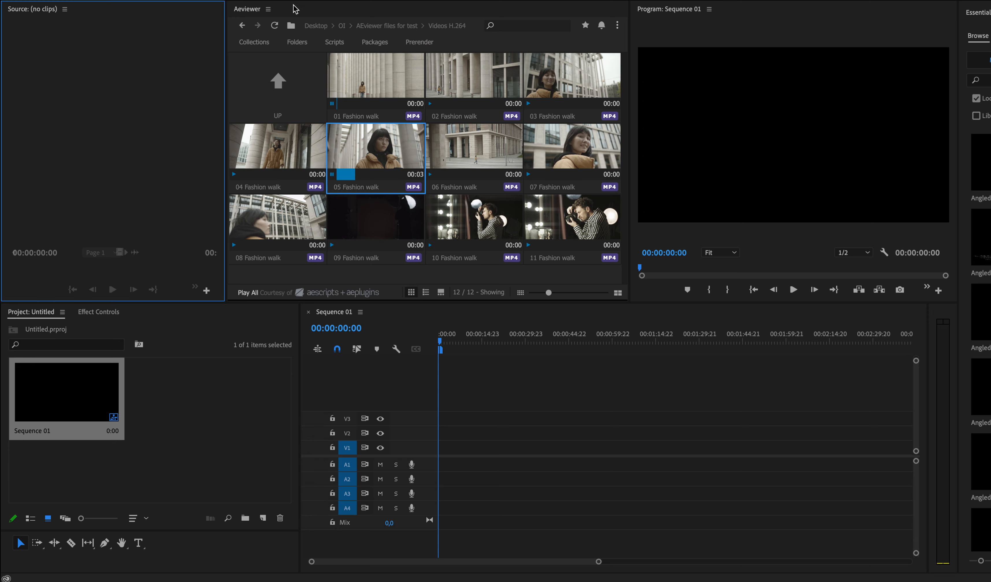
{"action": "mouse_move", "coordinate": [542, 157]}
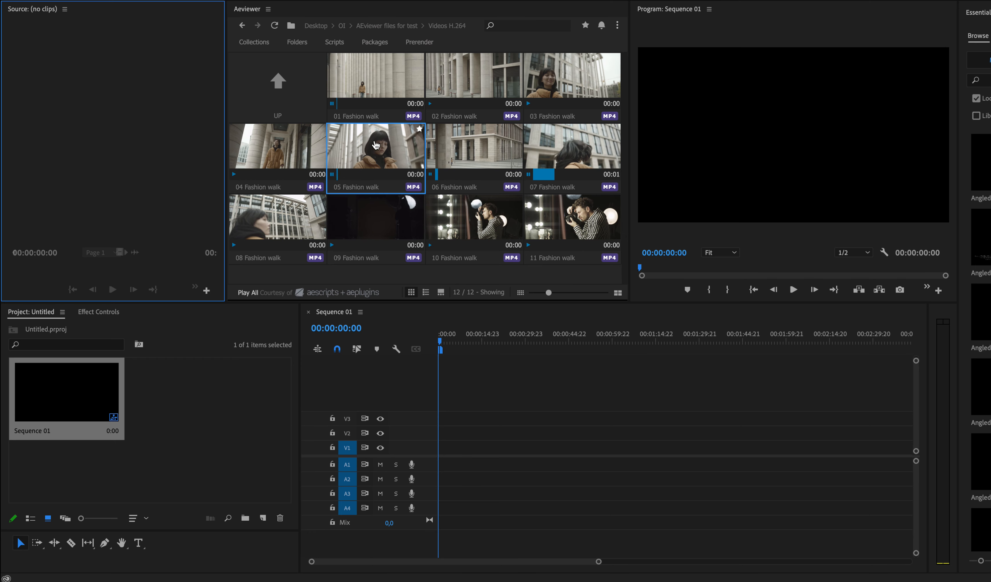
{"action": "left_click", "coordinate": [375, 145]}
{"action": "left_click_drag", "start_coordinate": [376, 145], "coordinate": [443, 437]}
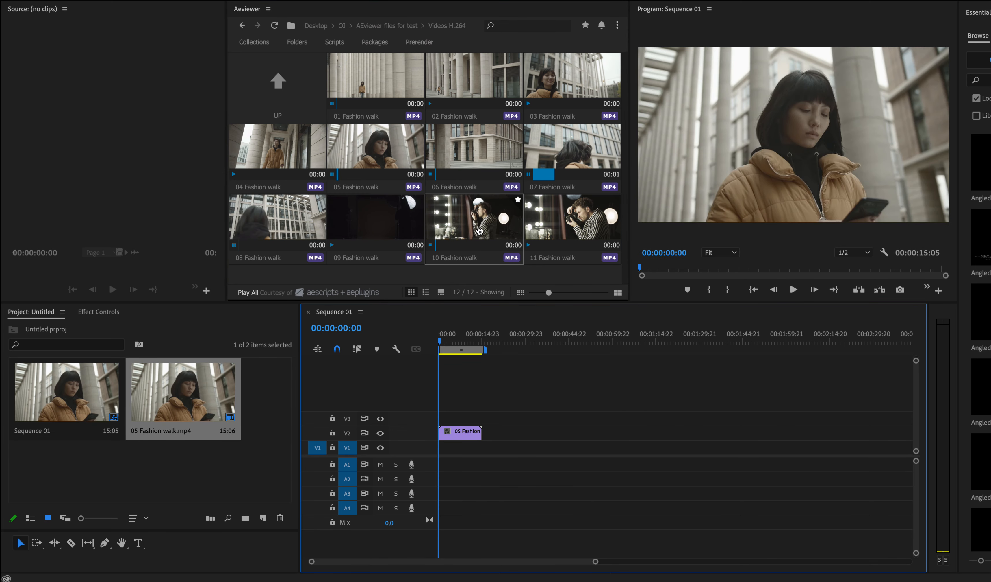
{"action": "left_click_drag", "start_coordinate": [479, 230], "coordinate": [492, 438]}
Step: Import the samples (1) project from the Premiere Pro folder into the current project
{"action": "left_click", "coordinate": [277, 84]}
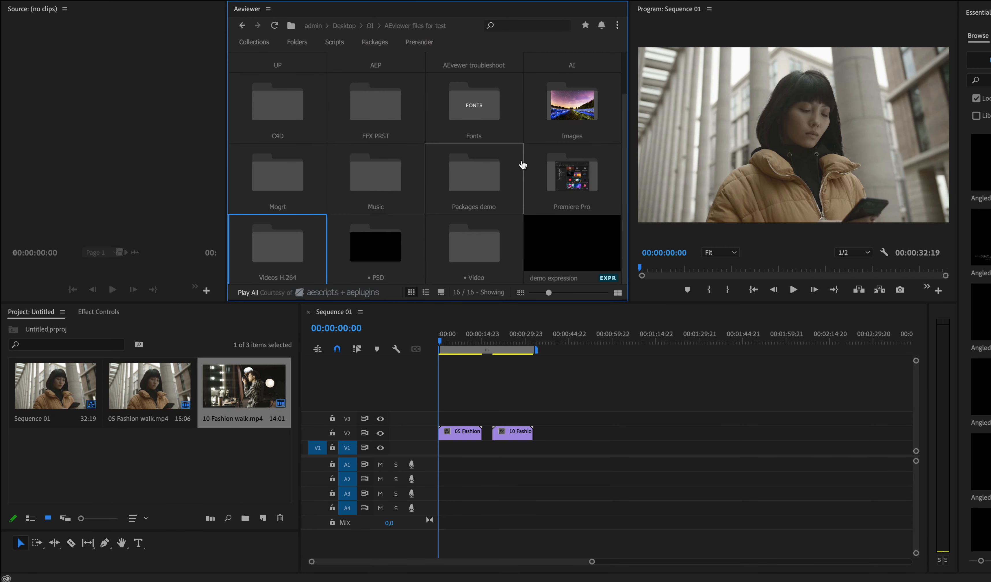
{"action": "double_click", "coordinate": [599, 182]}
{"action": "left_click", "coordinate": [468, 77]}
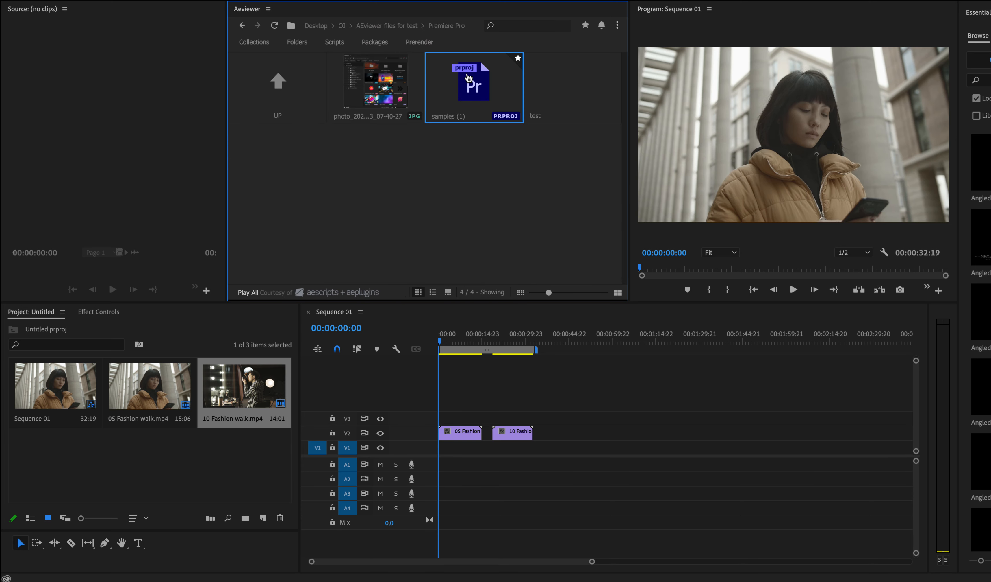
{"action": "double_click", "coordinate": [469, 77]}
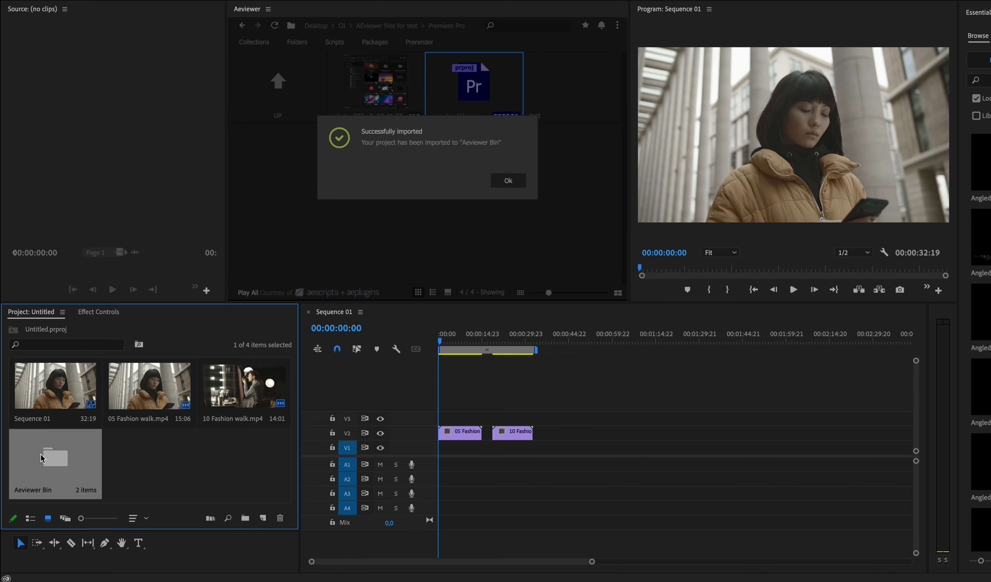
{"action": "left_click", "coordinate": [508, 180]}
Step: Examine the TRANSITIONS bin inside the Aeviewer Bin, then return to the main project bin
{"action": "double_click", "coordinate": [74, 482]}
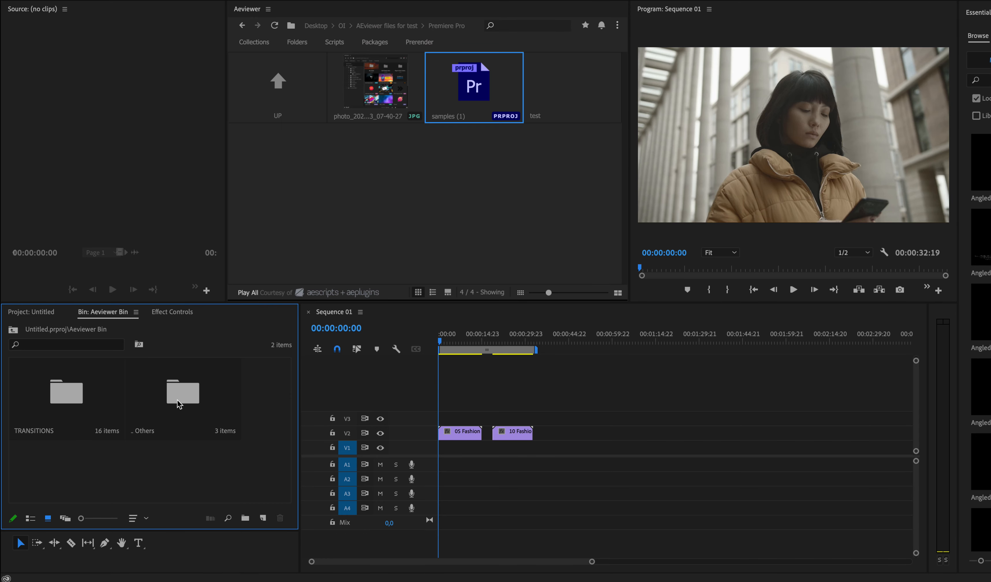
{"action": "double_click", "coordinate": [94, 393]}
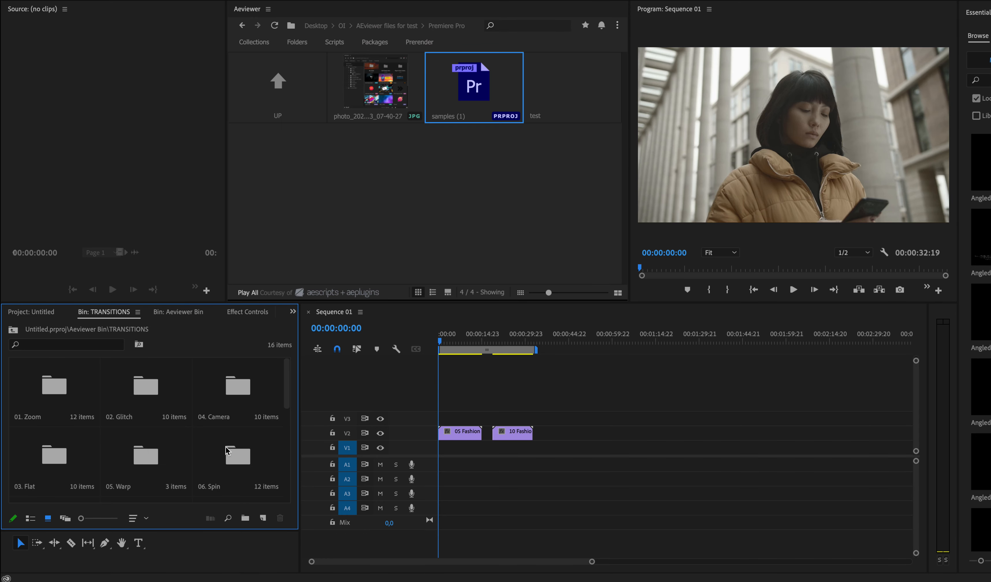
{"action": "mouse_move", "coordinate": [286, 394]}
{"action": "left_mouse_down"}
{"action": "mouse_move", "coordinate": [286, 502]}
{"action": "mouse_move", "coordinate": [286, 380]}
{"action": "left_mouse_up"}
{"action": "left_click", "coordinate": [32, 312]}
Step: Place the example MP3 file from the Music folder on audio track A1, near the start of the sequence
{"action": "double_click", "coordinate": [279, 84]}
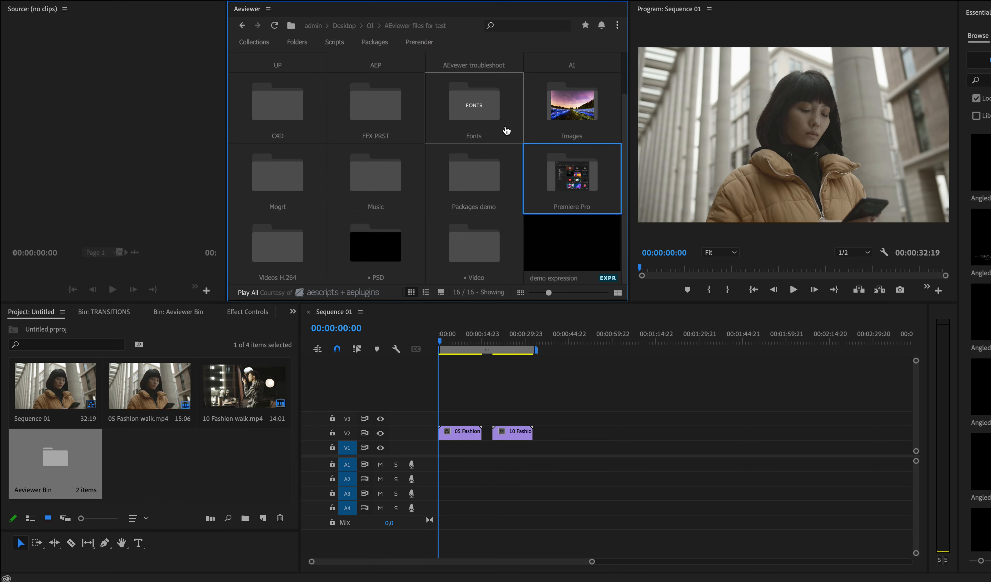
{"action": "scroll", "coordinate": [505, 147], "scroll_direction": "up", "scroll_amount": 2}
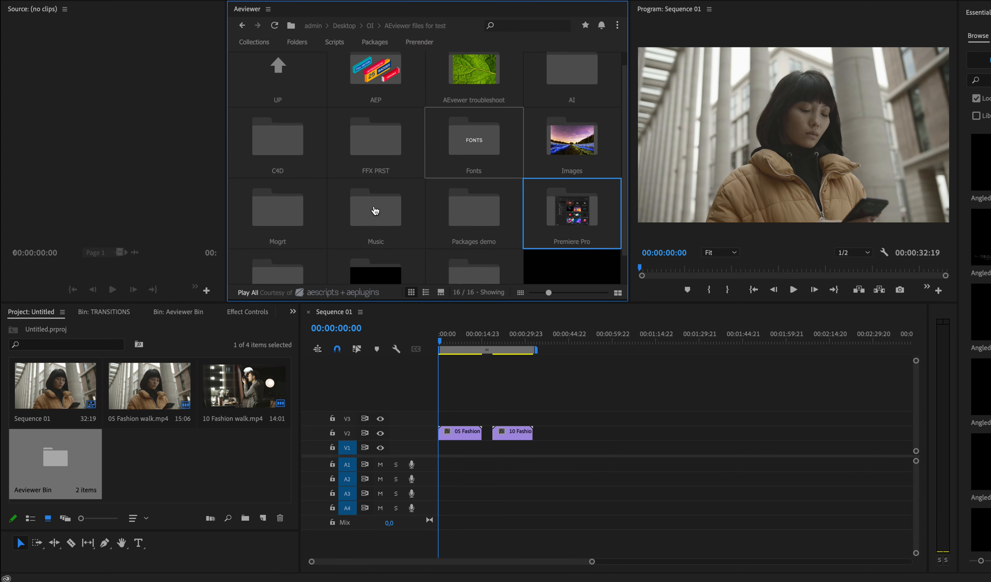
{"action": "double_click", "coordinate": [375, 200]}
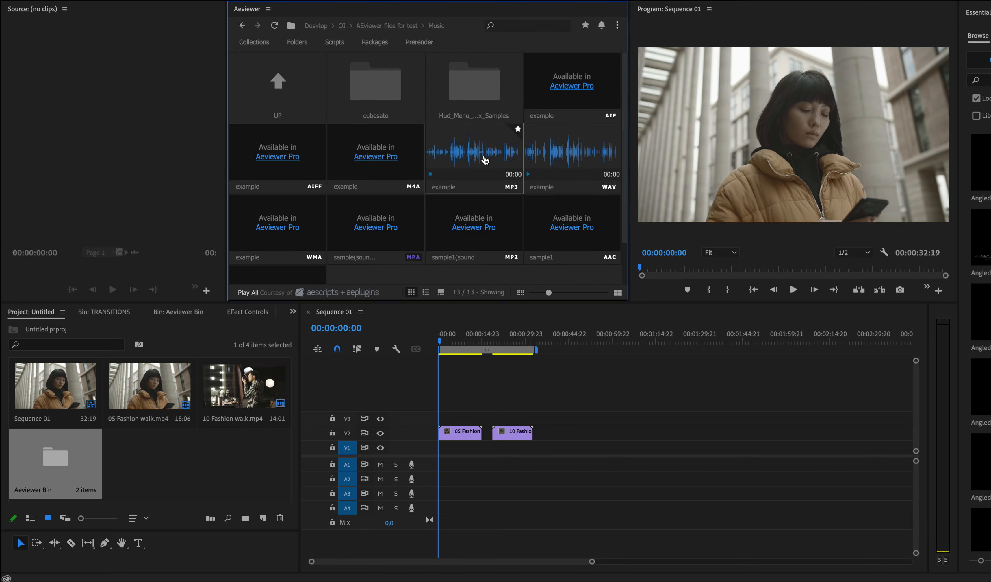
{"action": "left_click_drag", "start_coordinate": [492, 159], "coordinate": [448, 464]}
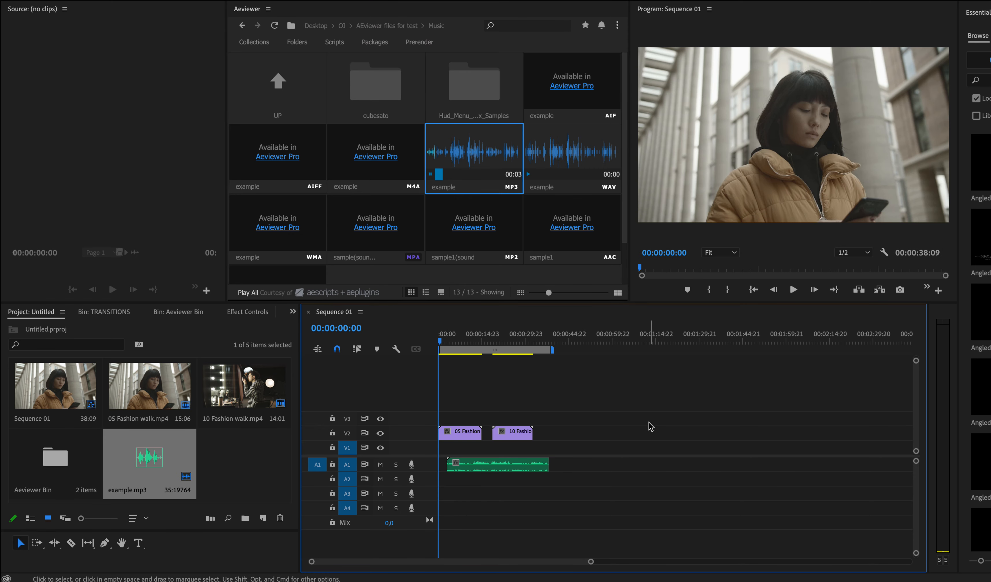
Step: Import the Badges 03_Out composition from the Badges 03 file in the AEP folder and place it on track V2 after the fashion clips
{"action": "left_click", "coordinate": [314, 81]}
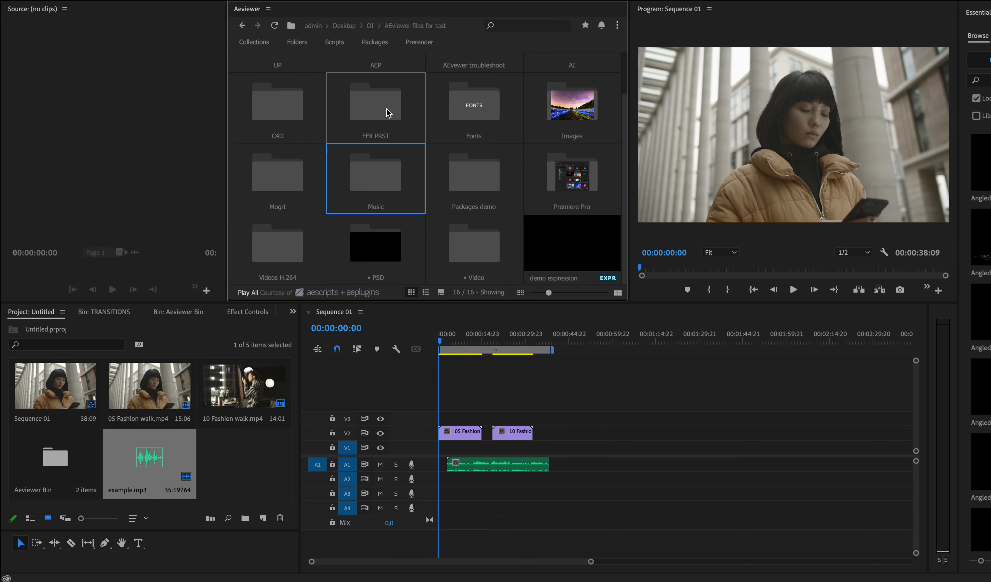
{"action": "scroll", "coordinate": [380, 110], "scroll_direction": "up", "scroll_amount": 1}
{"action": "left_click", "coordinate": [387, 80]}
{"action": "left_click_drag", "start_coordinate": [571, 92], "coordinate": [240, 464]}
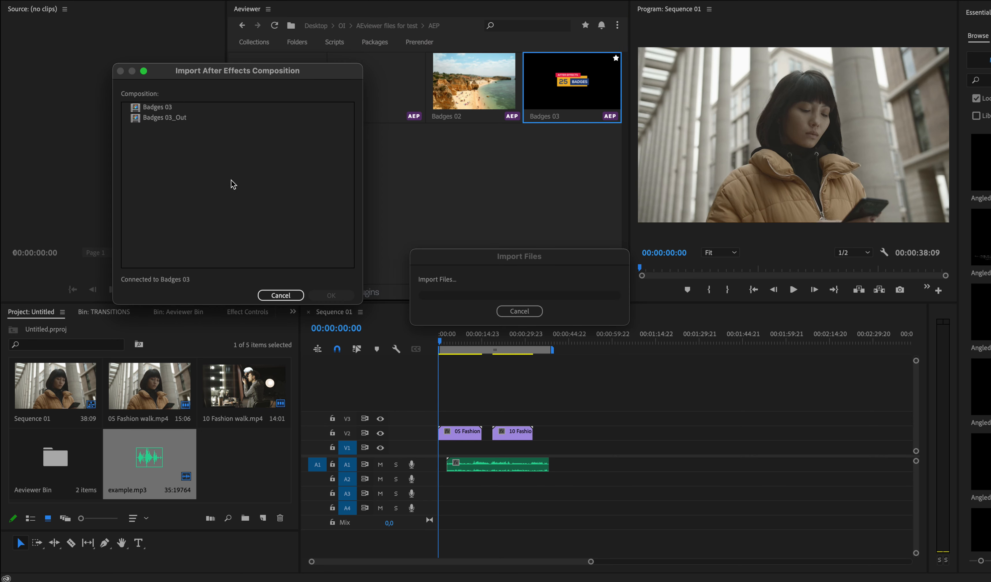
{"action": "left_click", "coordinate": [178, 118]}
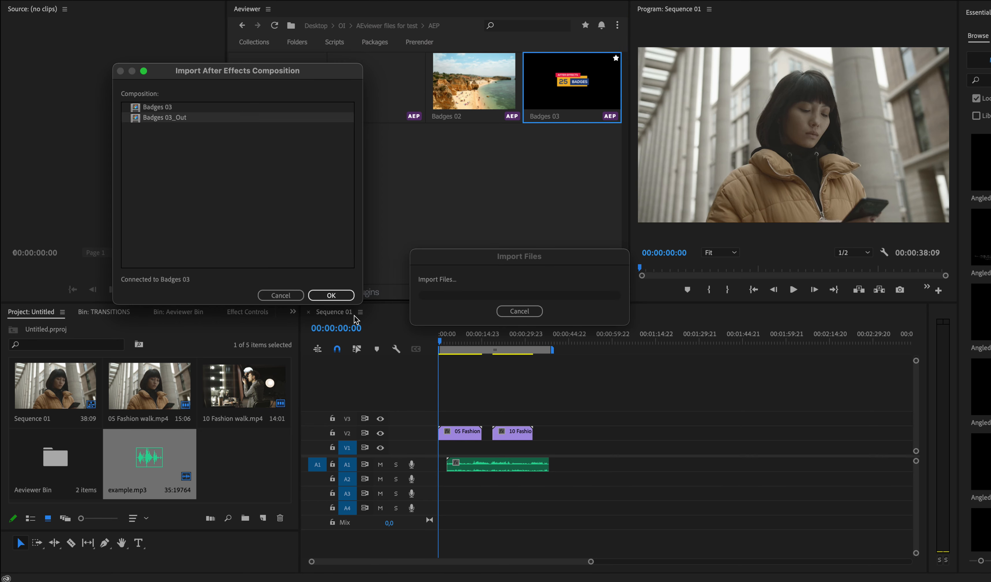
{"action": "left_click", "coordinate": [334, 294]}
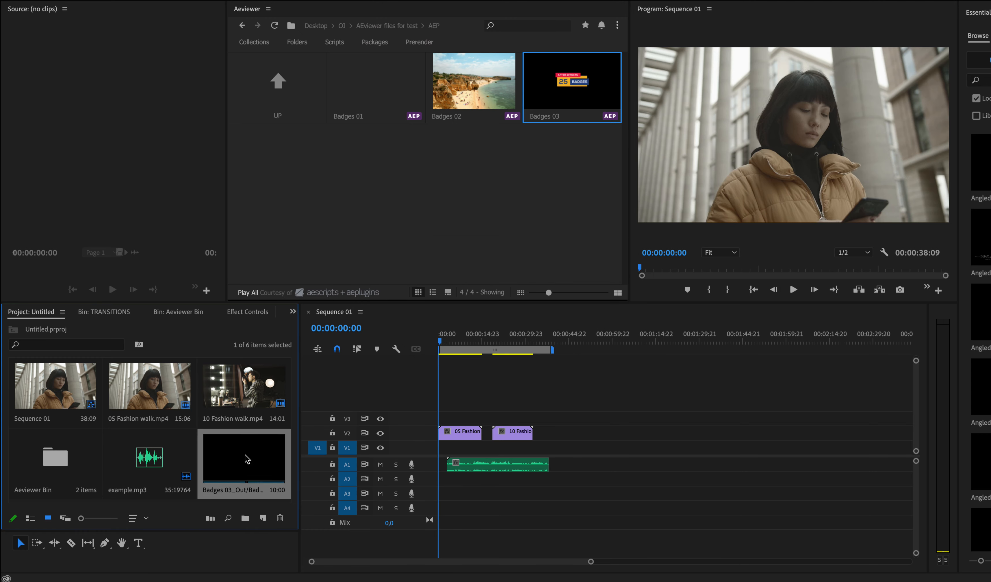
{"action": "left_click_drag", "start_coordinate": [222, 460], "coordinate": [570, 339]}
Step: Go back to the AEviewer files for test folder and review AEviewer's general settings for adding projects and importing files
{"action": "left_click", "coordinate": [278, 81]}
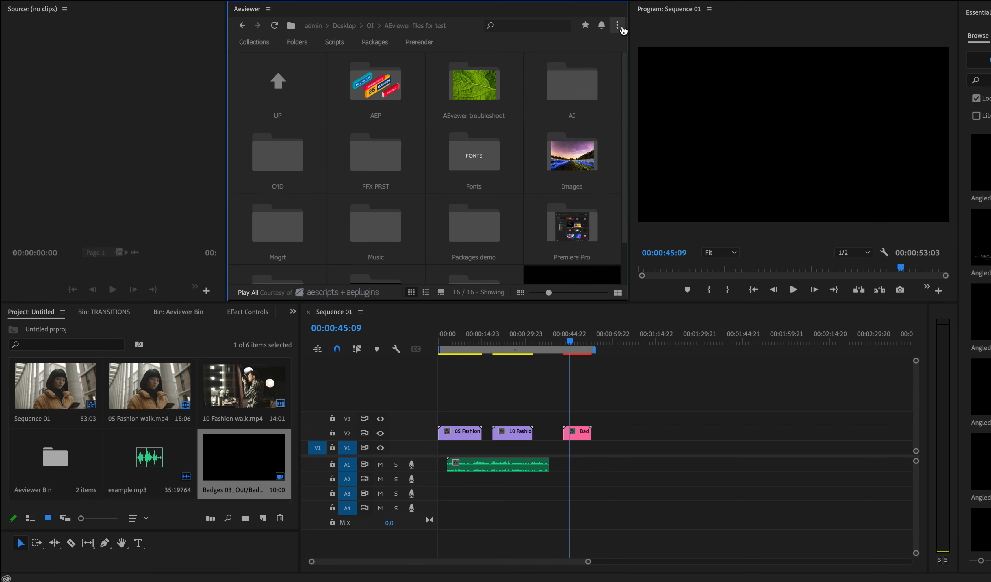
{"action": "left_click", "coordinate": [618, 27]}
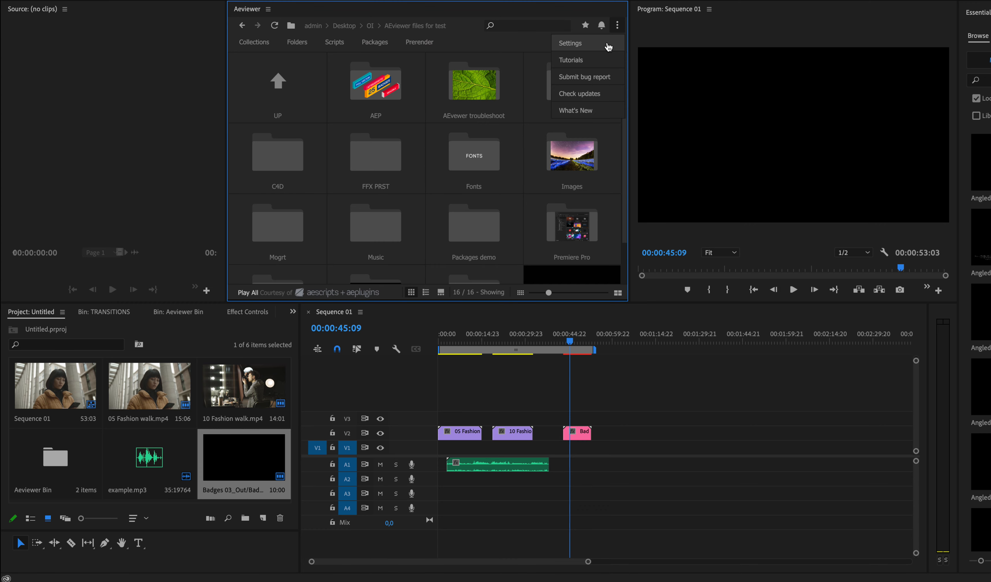
{"action": "left_click", "coordinate": [608, 44]}
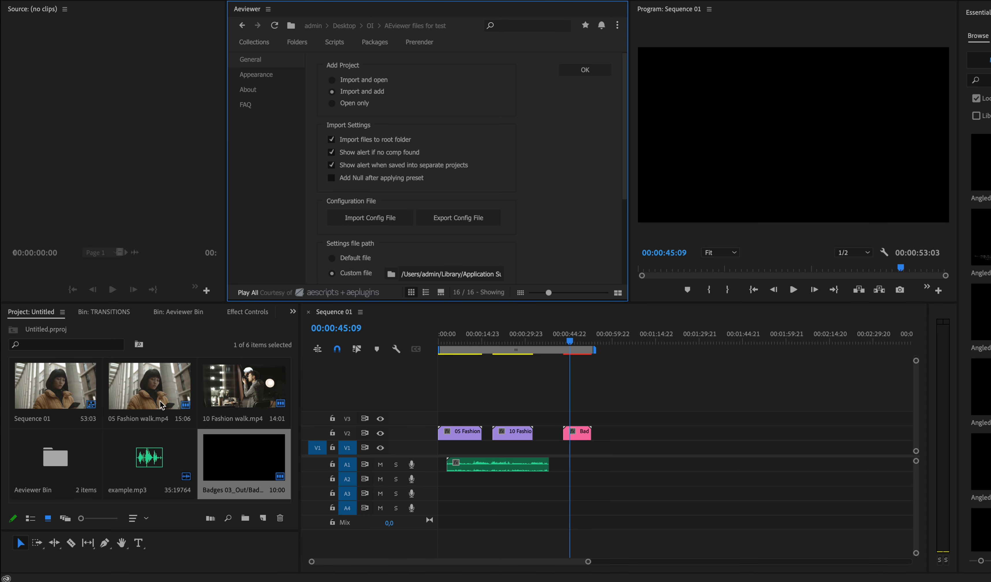
{"action": "left_click", "coordinate": [585, 72]}
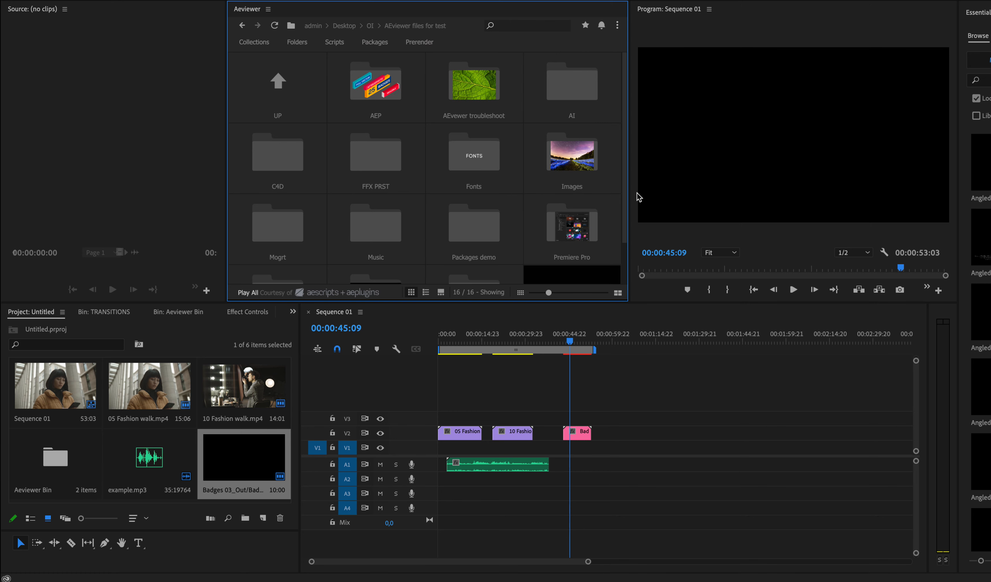
{"action": "left_click_drag", "start_coordinate": [625, 191], "coordinate": [626, 128]}
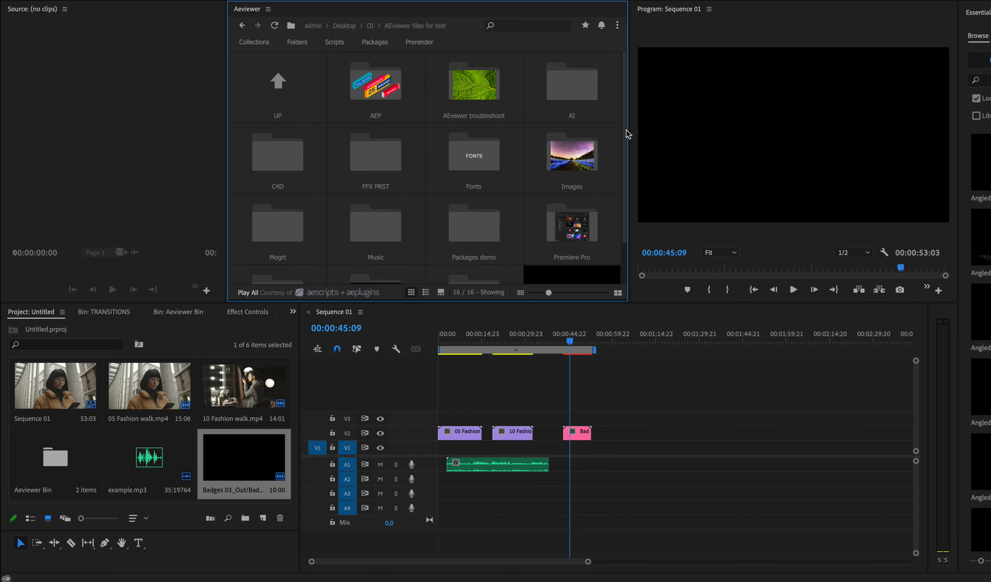